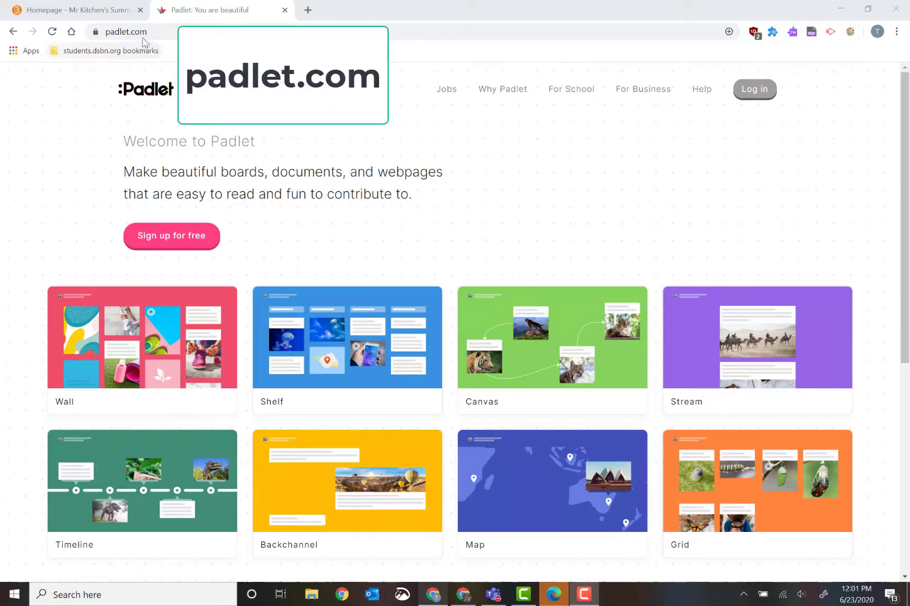
# Start a free Padlet account sign-up from the padlet.com home page.
pyautogui.click(184, 246)
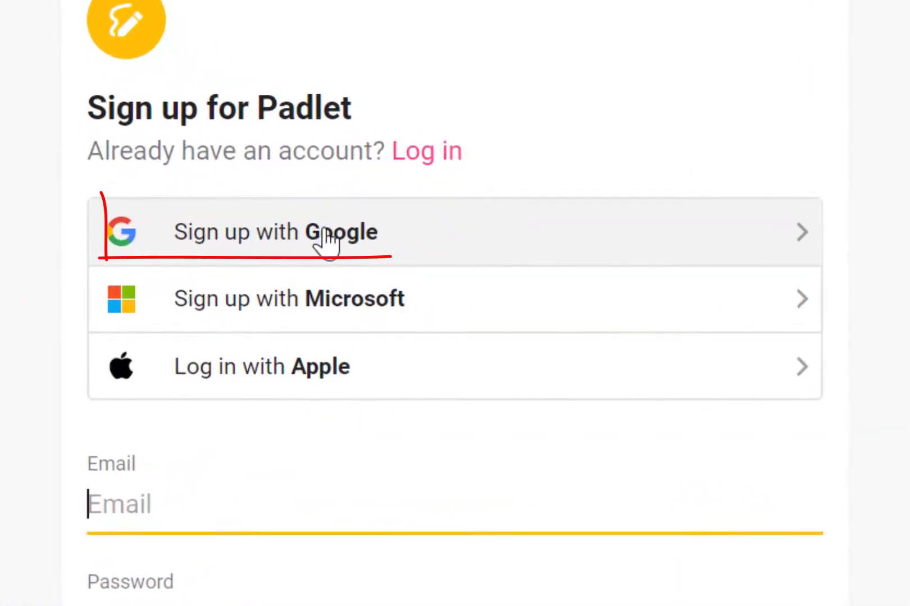
# Register with your Google account and select the free Basic membership.
pyautogui.click(327, 239)
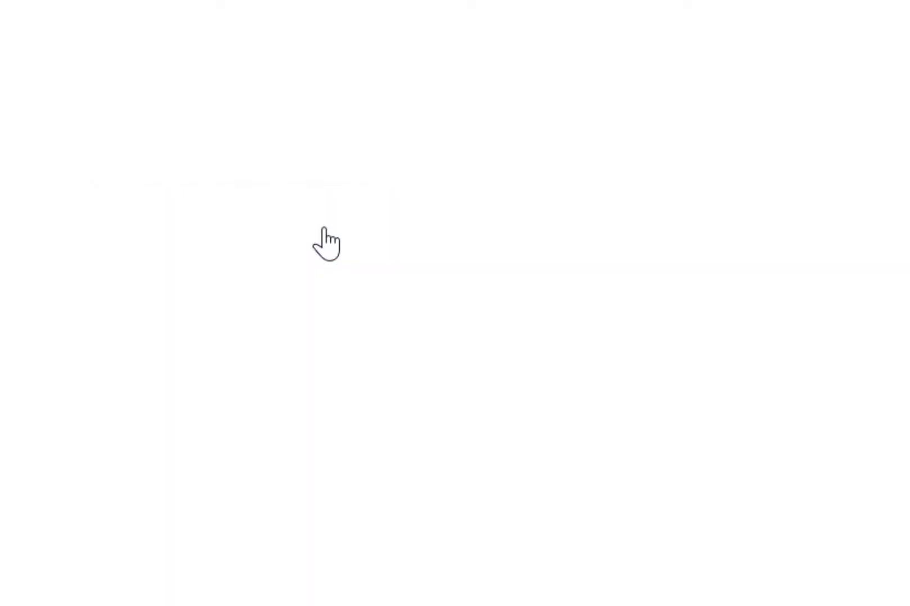
pyautogui.click(292, 308)
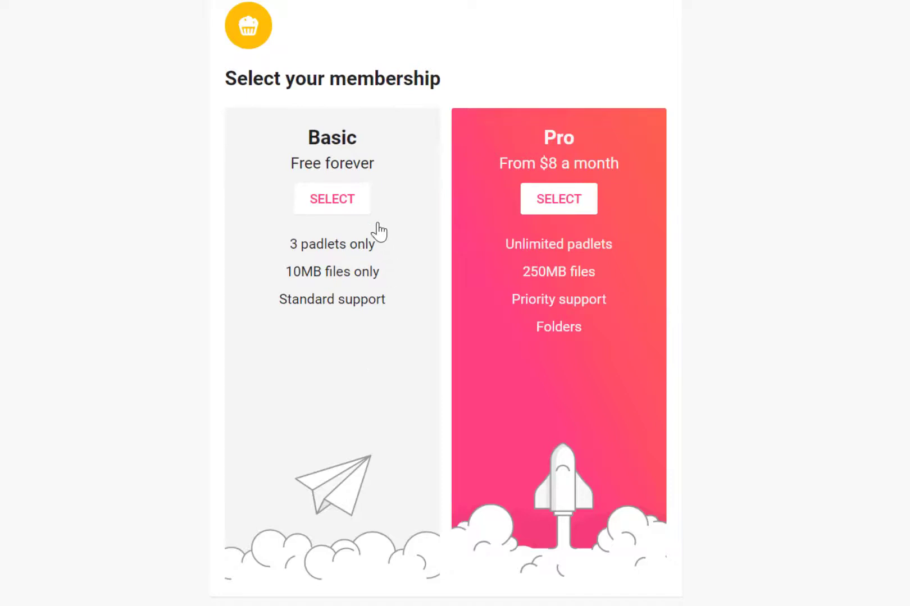
pyautogui.click(325, 203)
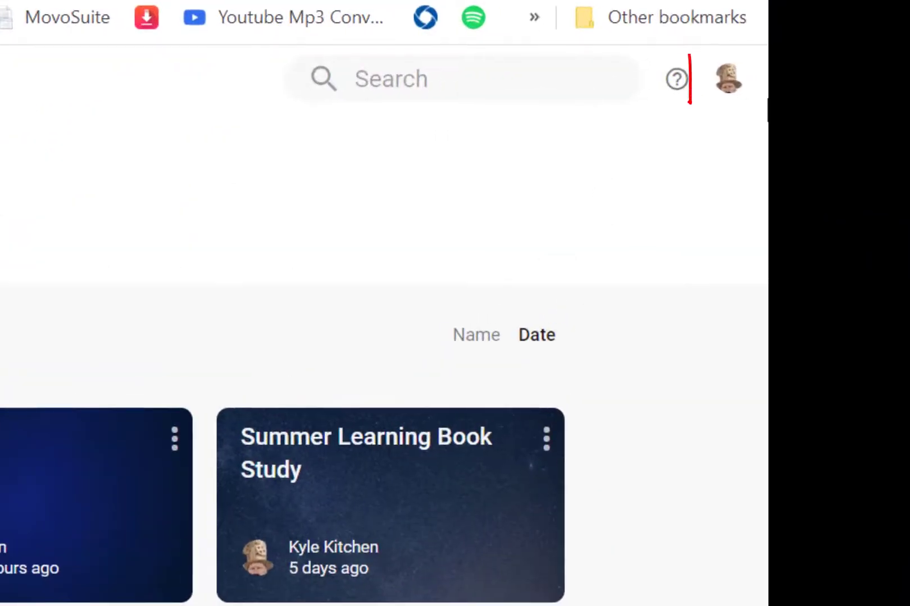
# Go from account Settings > Billing to the plans page and start the free Backpack trial.
pyautogui.click(736, 83)
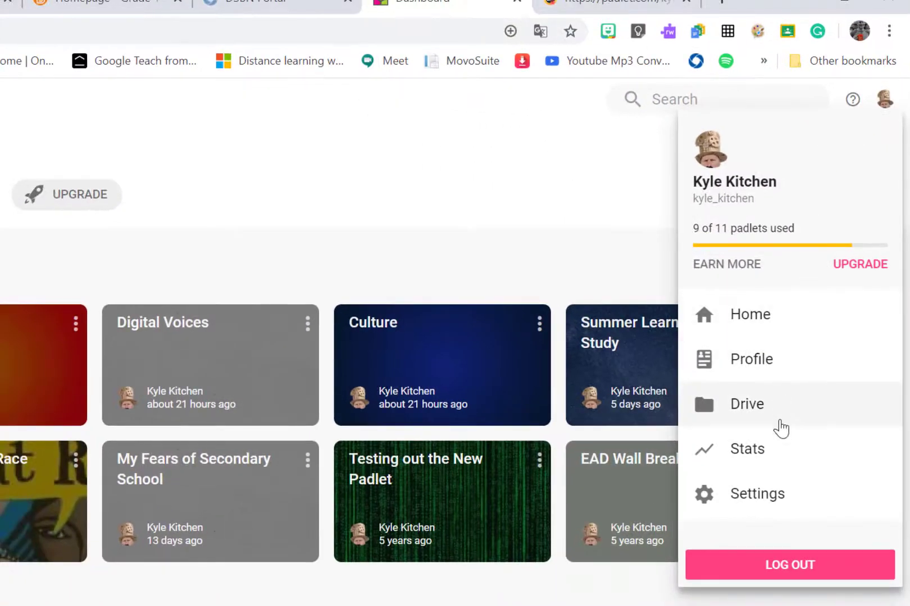
pyautogui.click(772, 504)
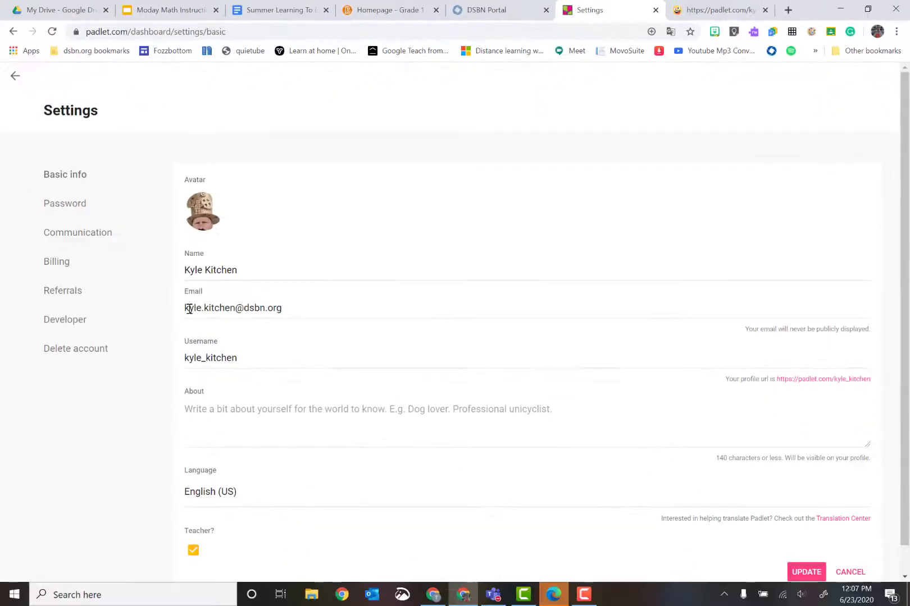
pyautogui.scroll(-1, 169, 461)
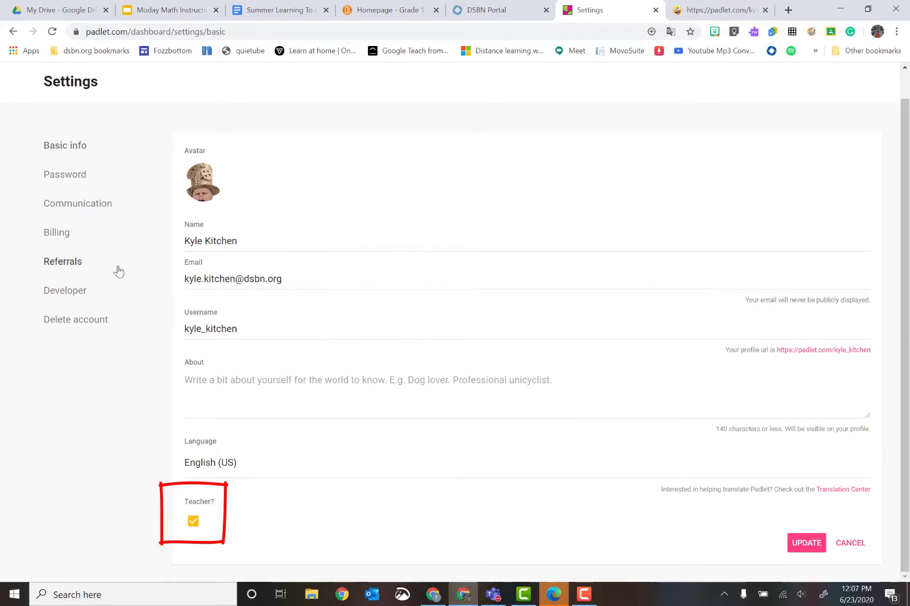
pyautogui.click(70, 237)
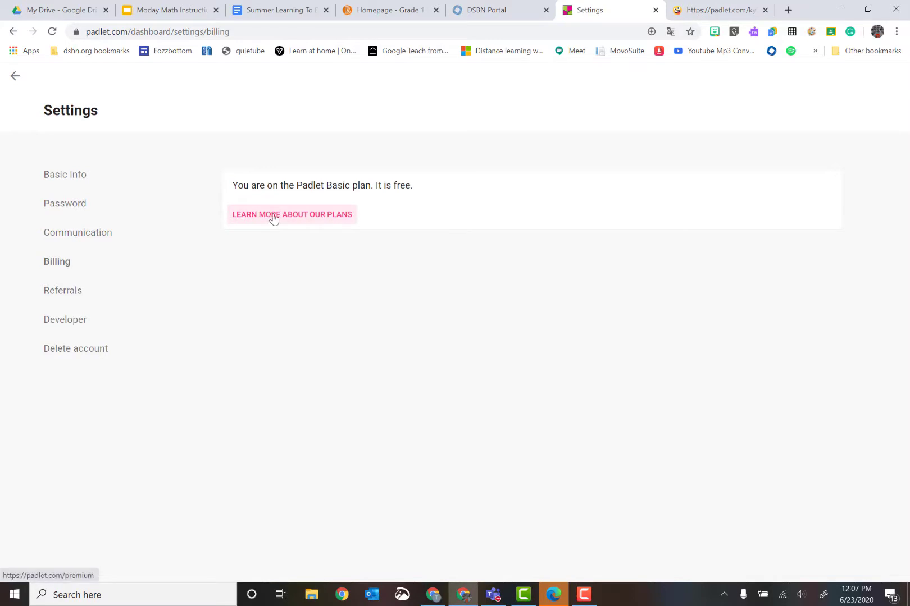
pyautogui.click(272, 215)
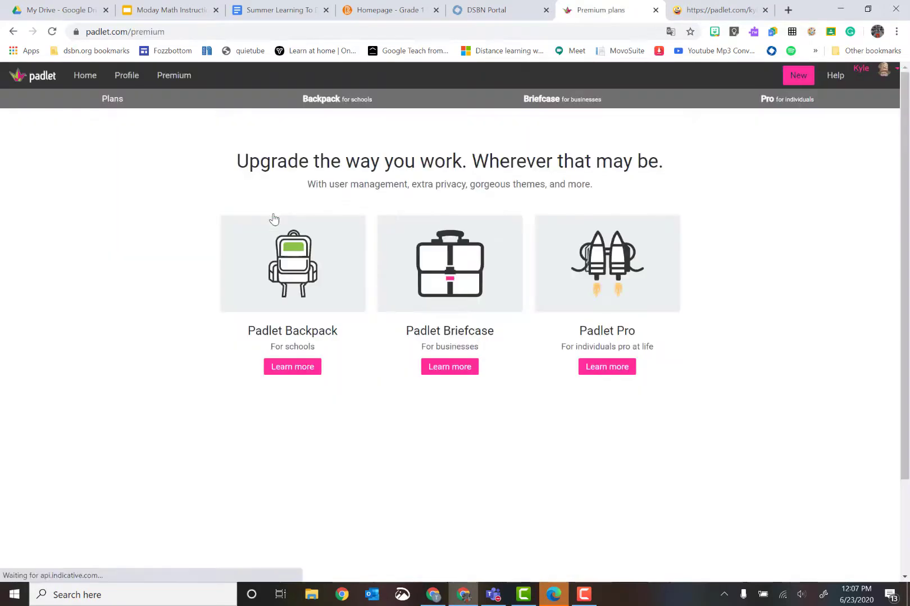
pyautogui.click(283, 375)
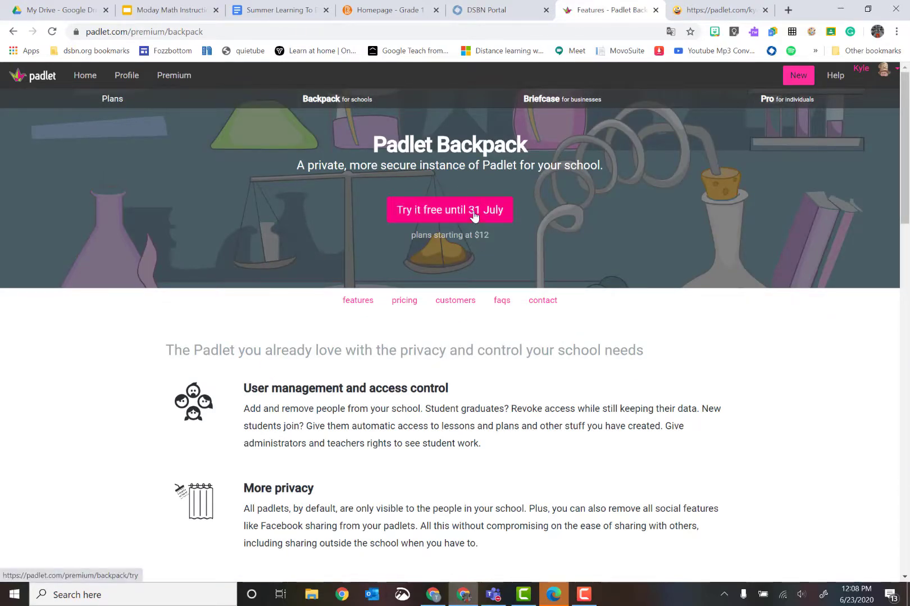
pyautogui.click(474, 217)
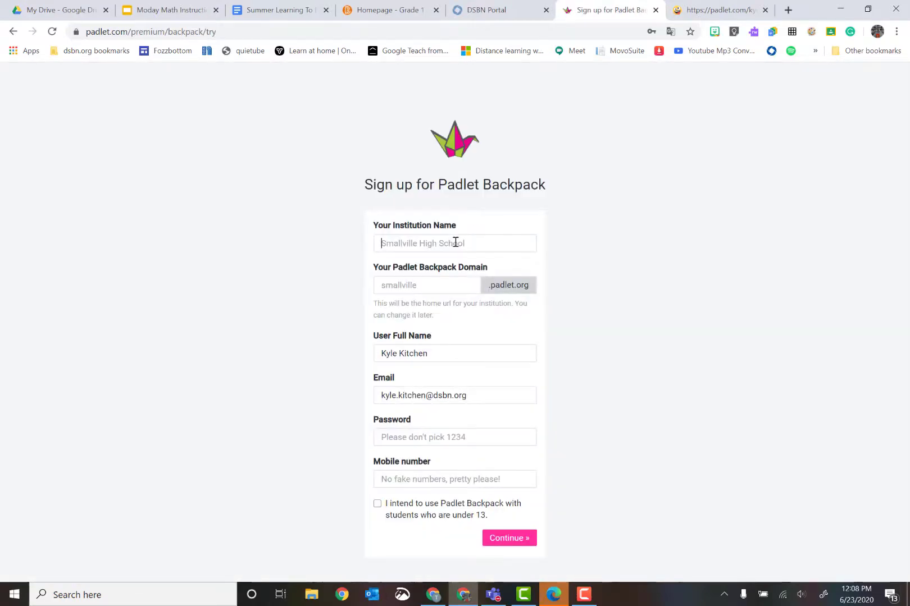
# Autofill the Backpack form with institution DSBN, domain dsbn2, password and mobile number, then submit it.
pyautogui.click(455, 242)
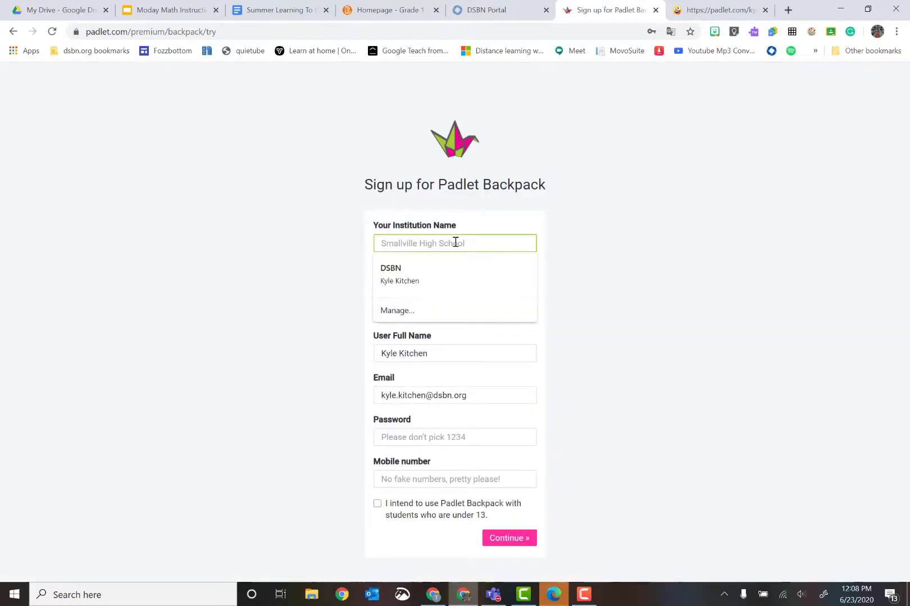
pyautogui.click(424, 261)
pyautogui.click(428, 442)
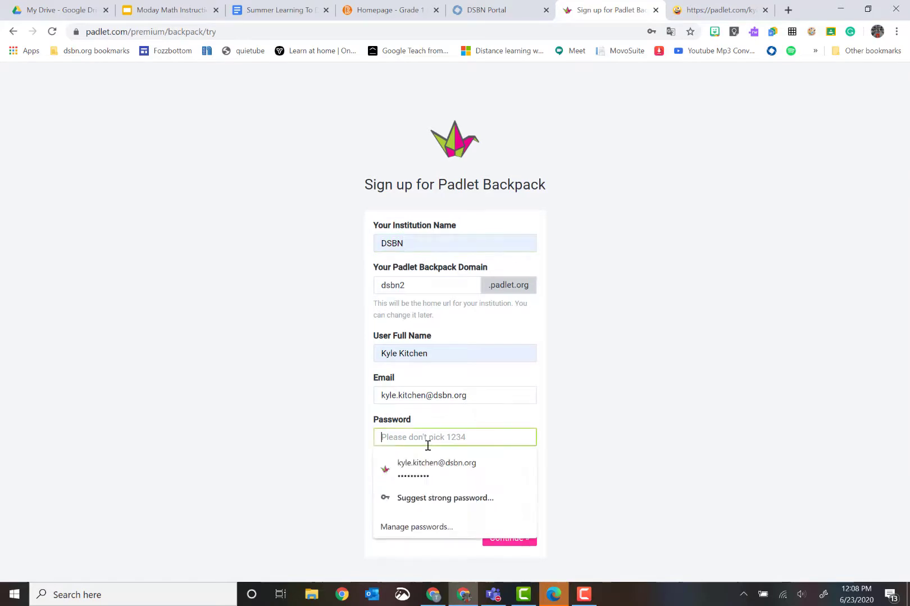
pyautogui.click(436, 469)
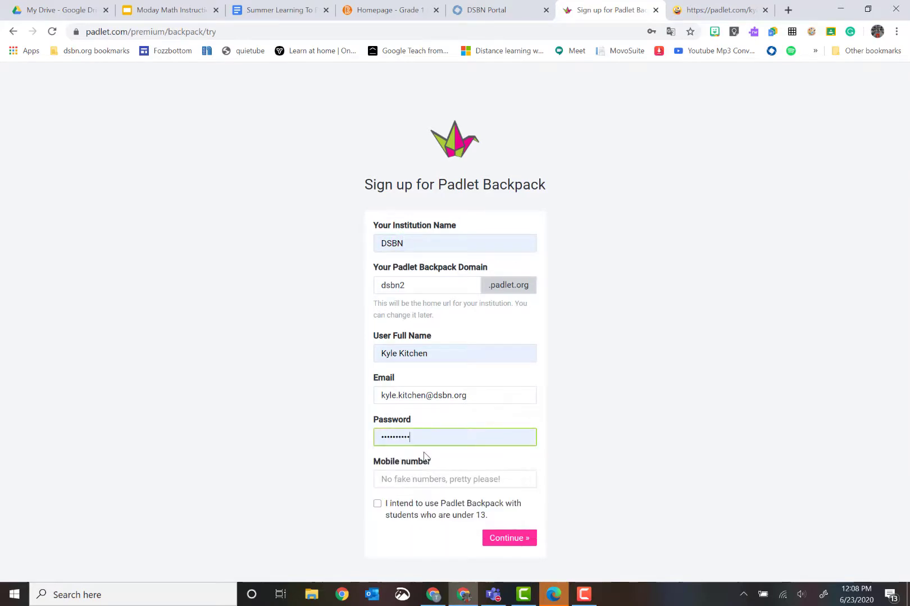
pyautogui.click(437, 479)
pyautogui.click(438, 500)
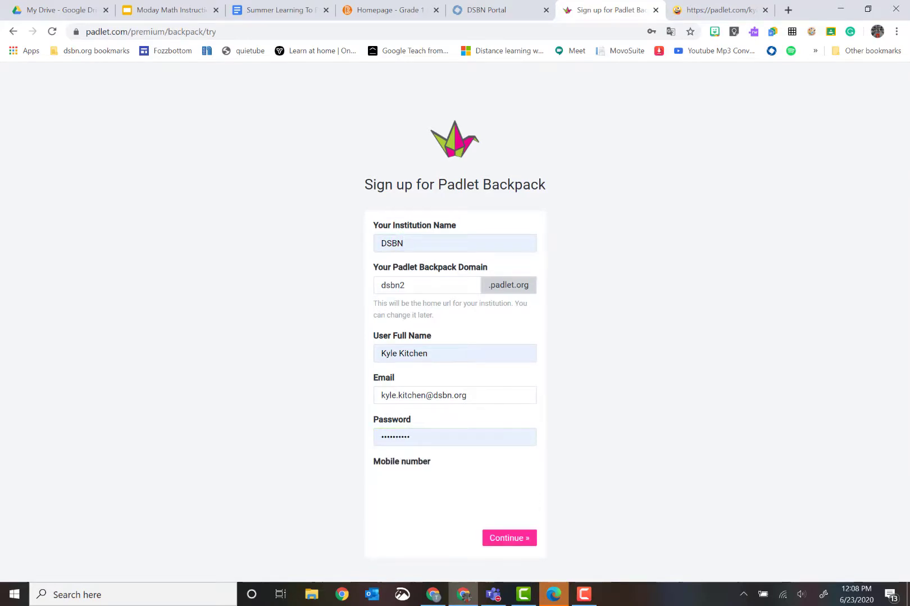
pyautogui.click(506, 539)
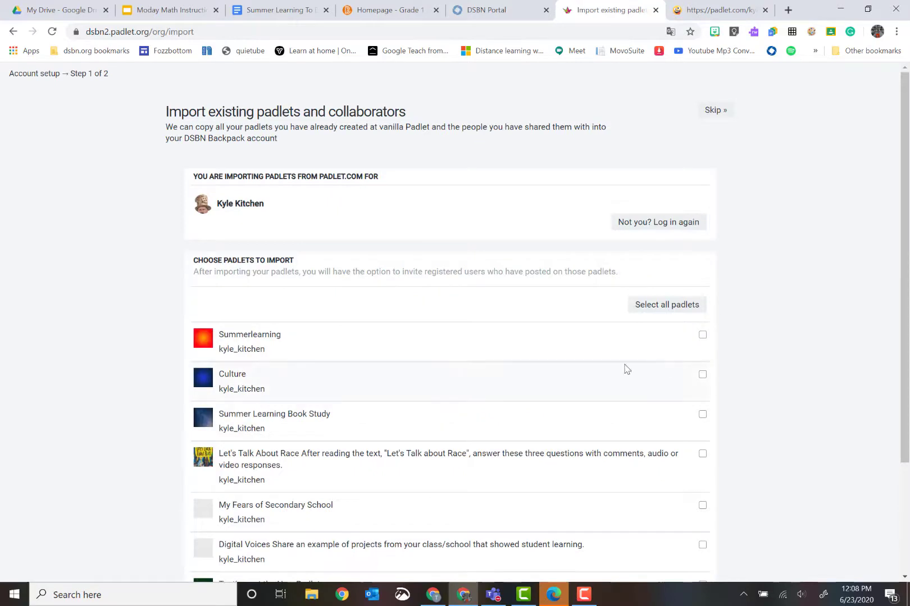
# Import the Let's Talk About Race and Summer Learning Book Study padlets, skipping collaborators.
pyautogui.scroll(-2, 627, 369)
pyautogui.click(703, 332)
pyautogui.click(703, 293)
pyautogui.click(664, 183)
pyautogui.click(716, 84)
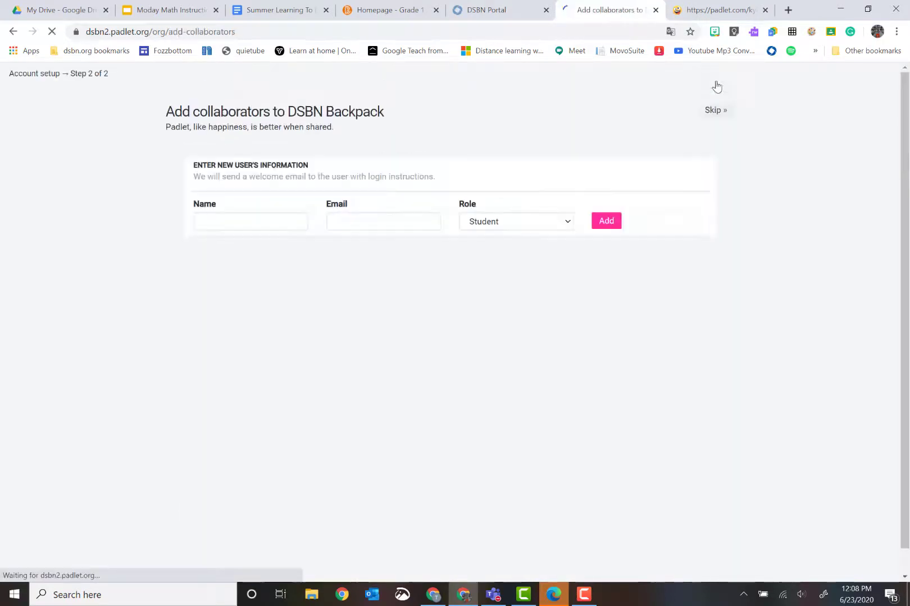
# Go to the DSBN dashboard home and start making a new padlet.
pyautogui.click(440, 397)
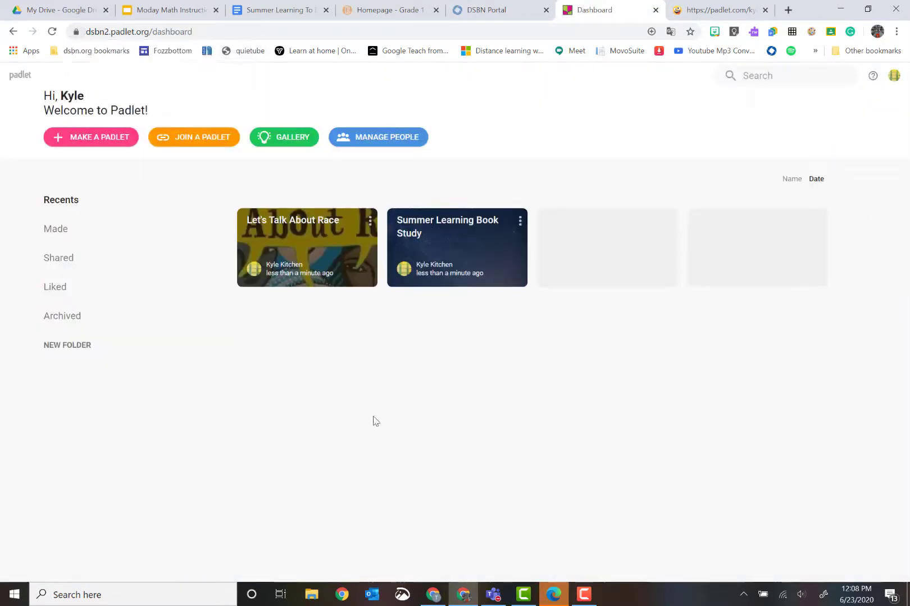
pyautogui.click(894, 75)
pyautogui.click(688, 415)
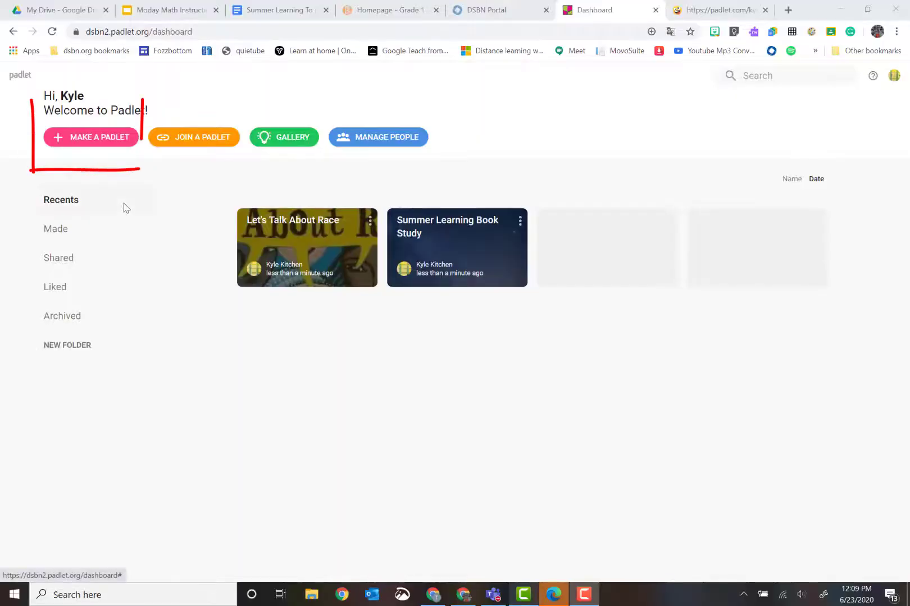
pyautogui.click(92, 137)
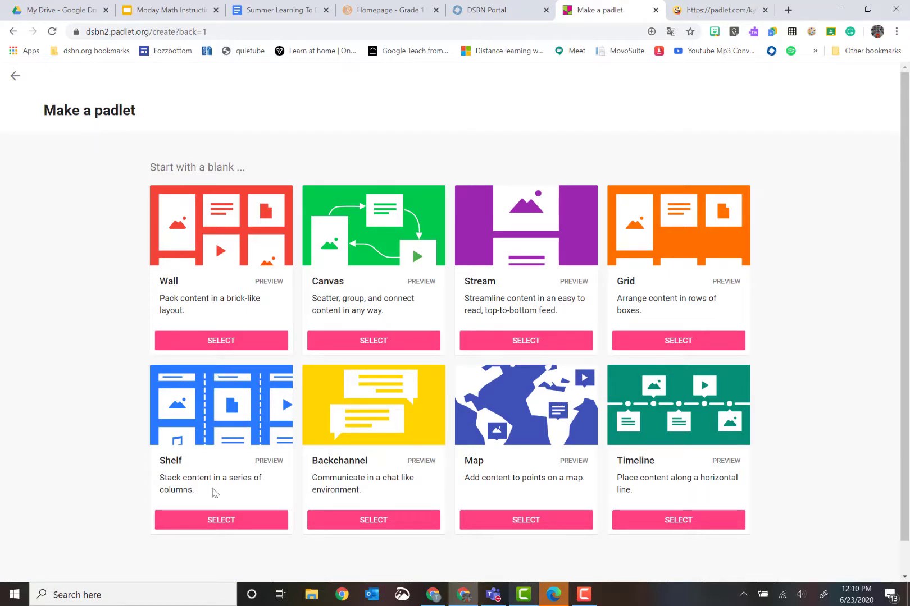
# Create a Shelf padlet titled 'Summer Learning' with a grinning emoji icon.
pyautogui.click(219, 522)
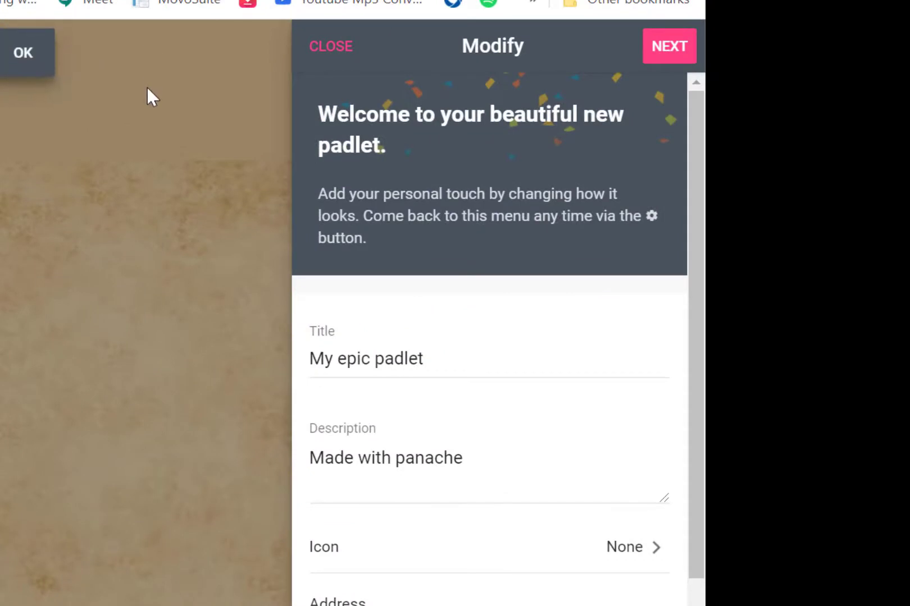
pyautogui.moveTo(433, 362); pyautogui.dragTo(296, 354)
pyautogui.write('Summer Learnin')
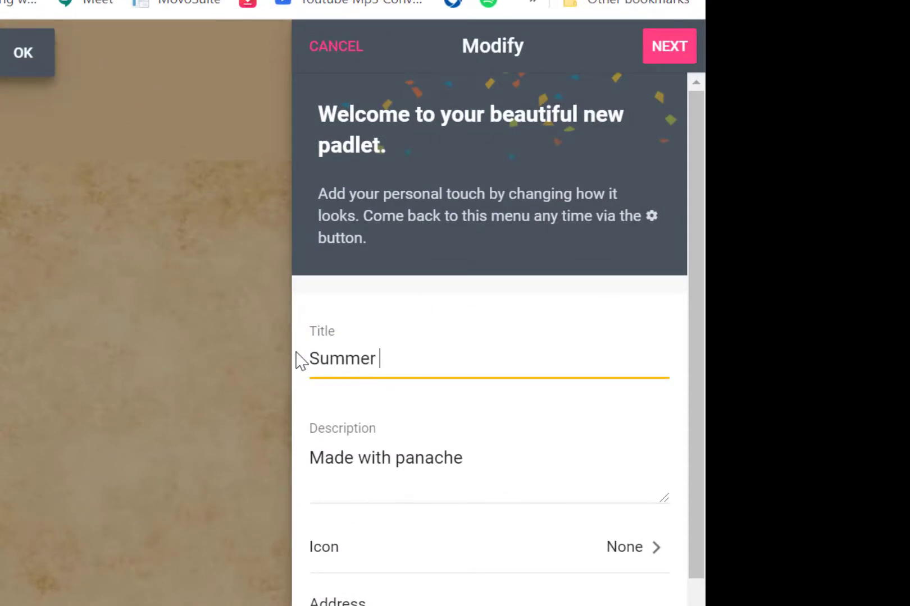
pyautogui.write('g')
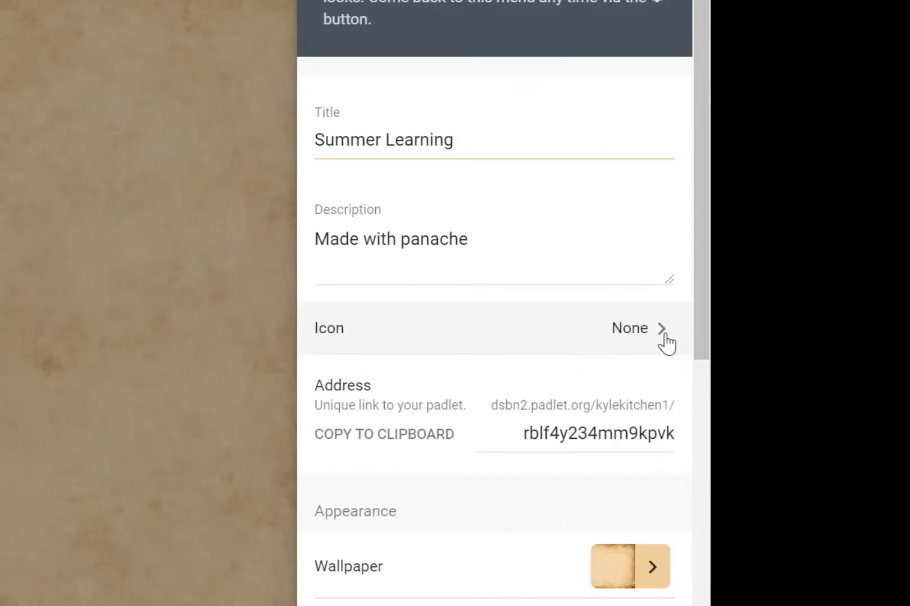
pyautogui.click(666, 342)
pyautogui.click(342, 100)
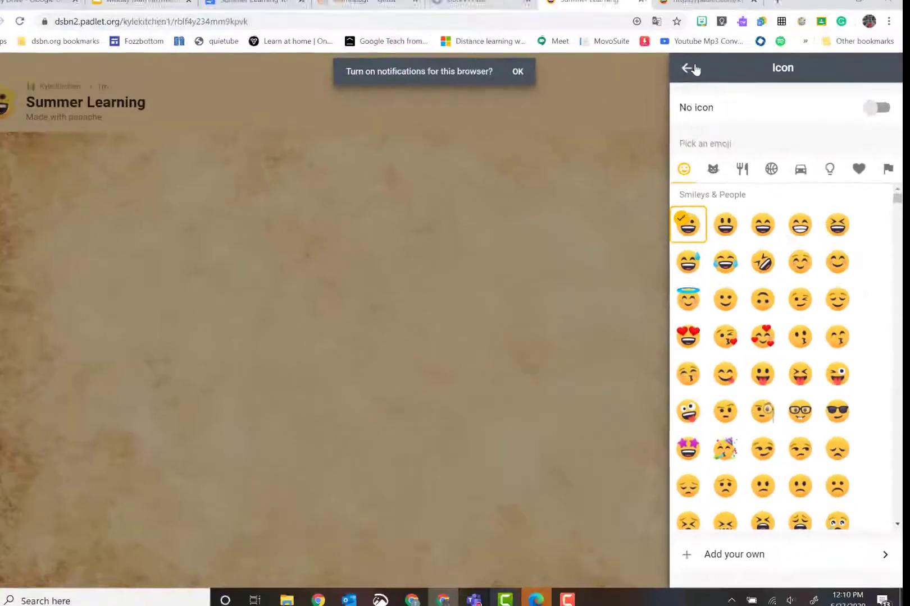
pyautogui.click(691, 68)
# Replace the random part of the board address with 'kitchen'.
pyautogui.scroll(-2, 758, 365)
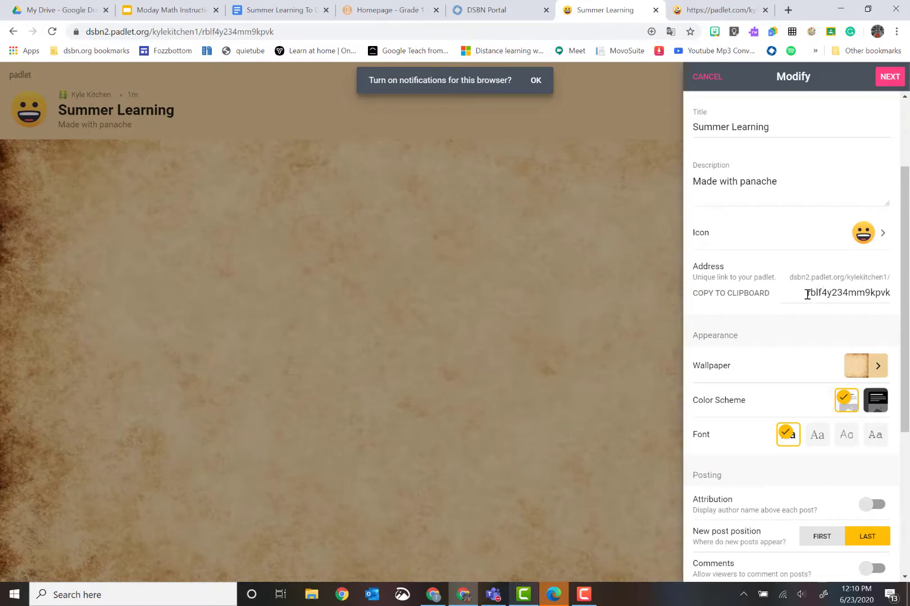
pyautogui.moveTo(807, 295); pyautogui.dragTo(892, 289)
pyautogui.write('kitc')
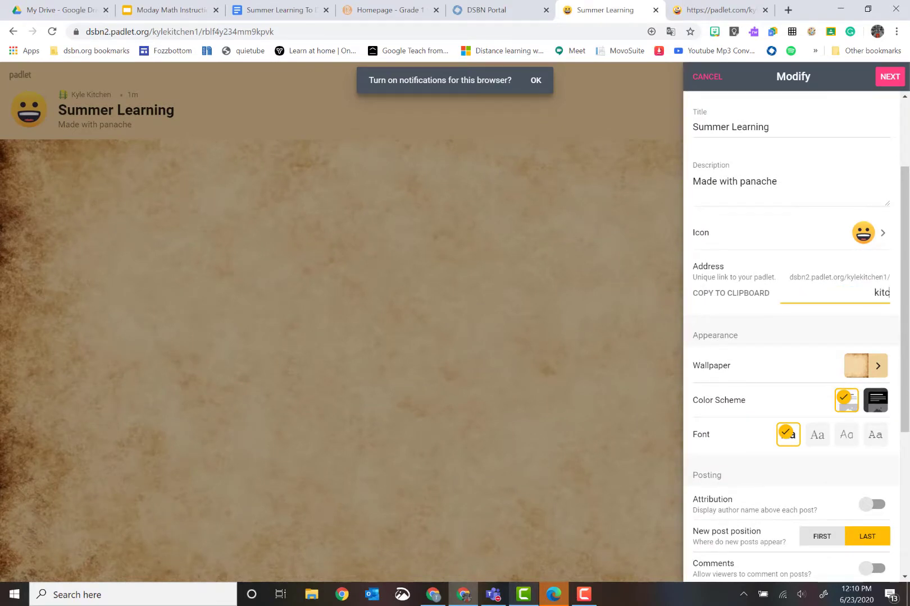
pyautogui.write('hen')
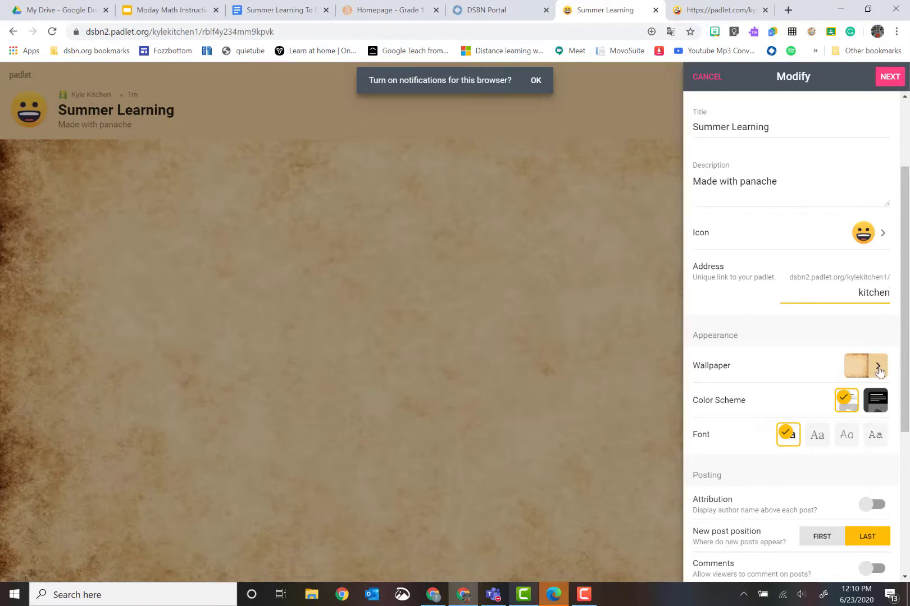
# Set the wallpaper to the parchment texture from Textures and Patterns.
pyautogui.click(856, 366)
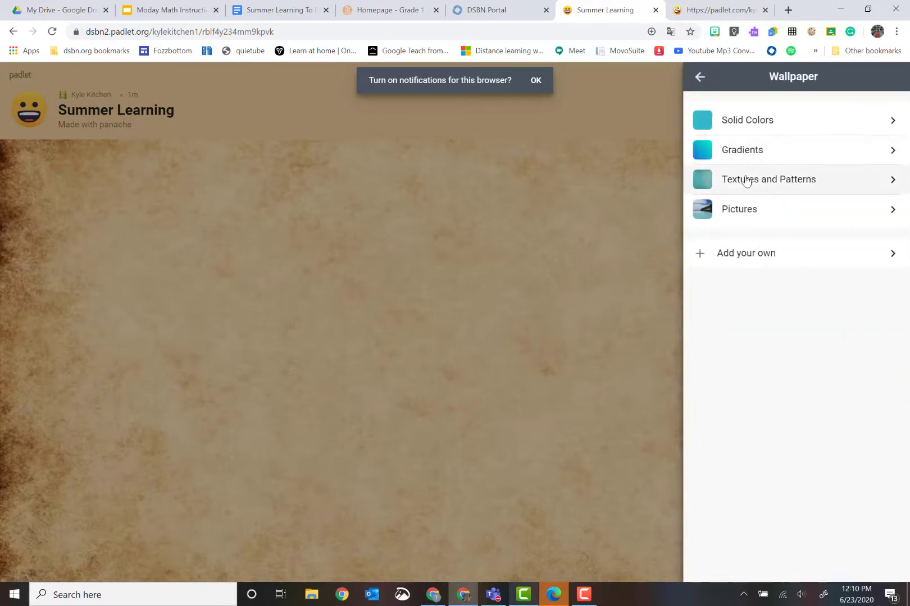
pyautogui.click(746, 179)
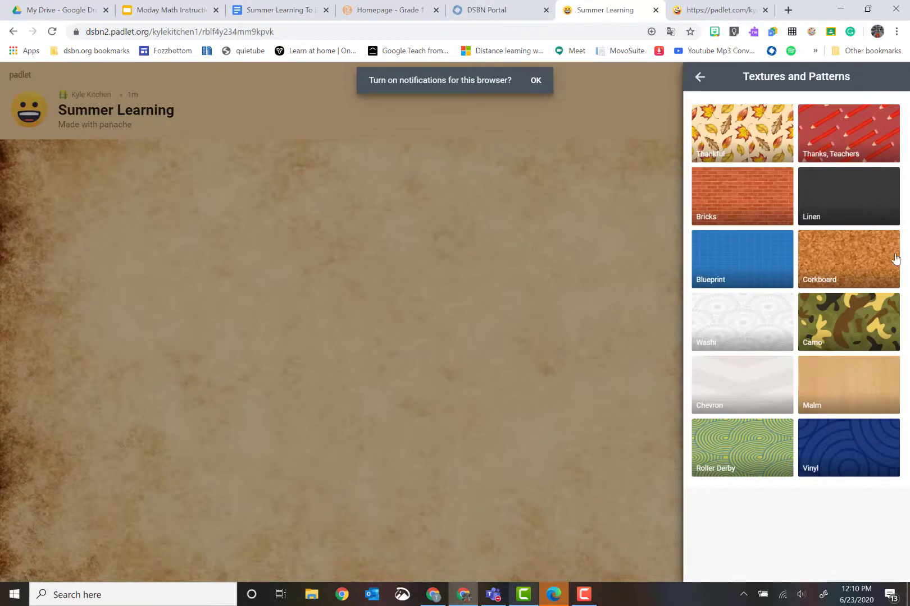
pyautogui.click(700, 75)
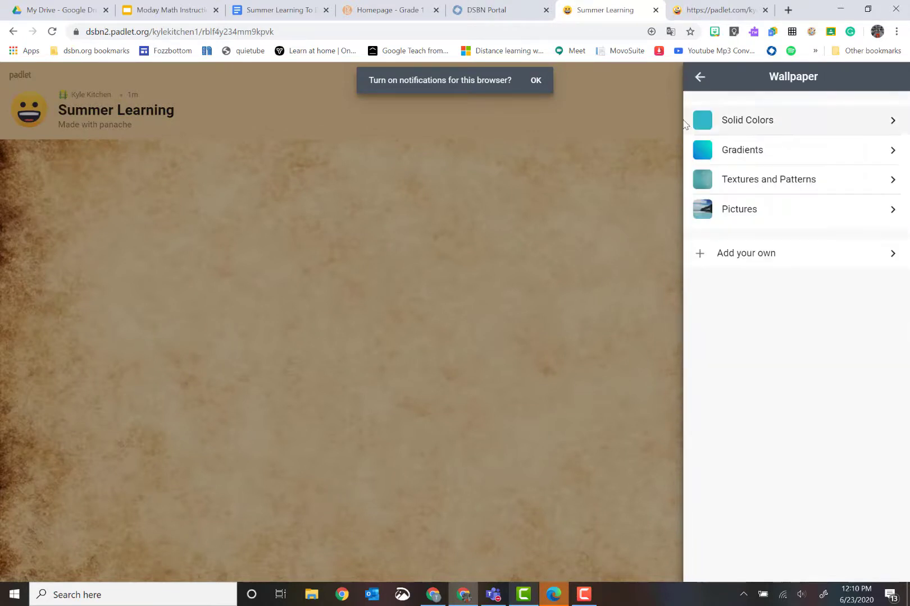
pyautogui.click(700, 77)
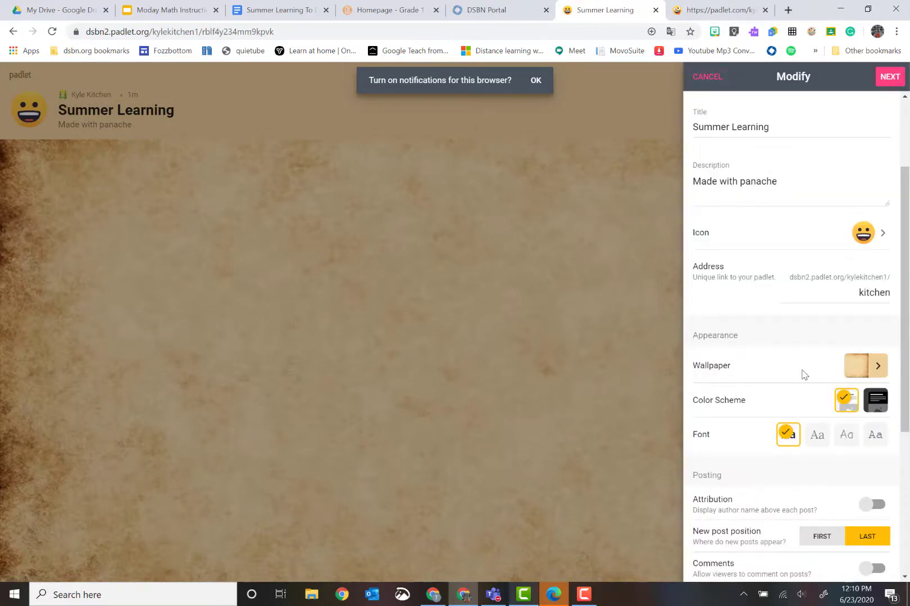
# Turn on comments and require approval for new posts, then save the settings.
pyautogui.scroll(-5, 802, 375)
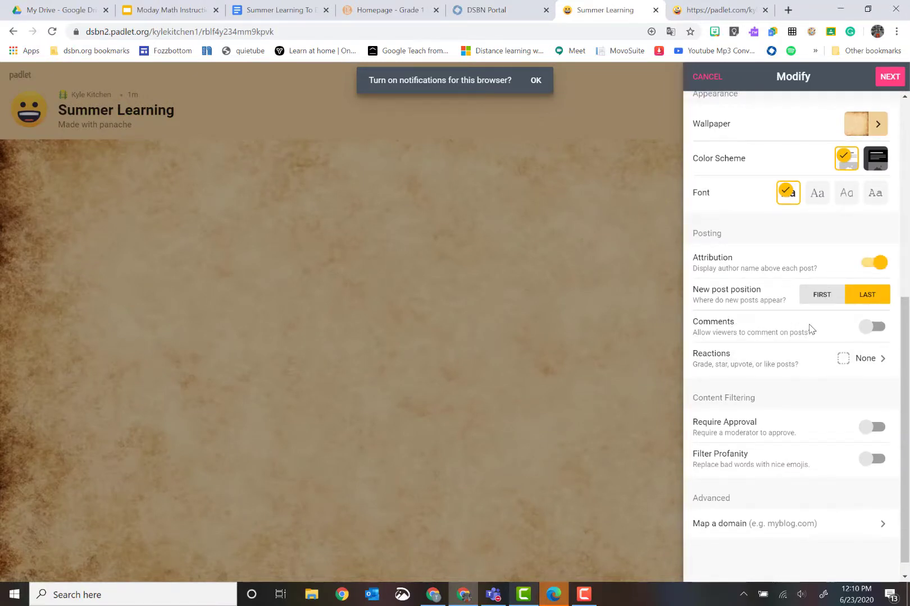
pyautogui.click(864, 331)
pyautogui.scroll(-1, 737, 376)
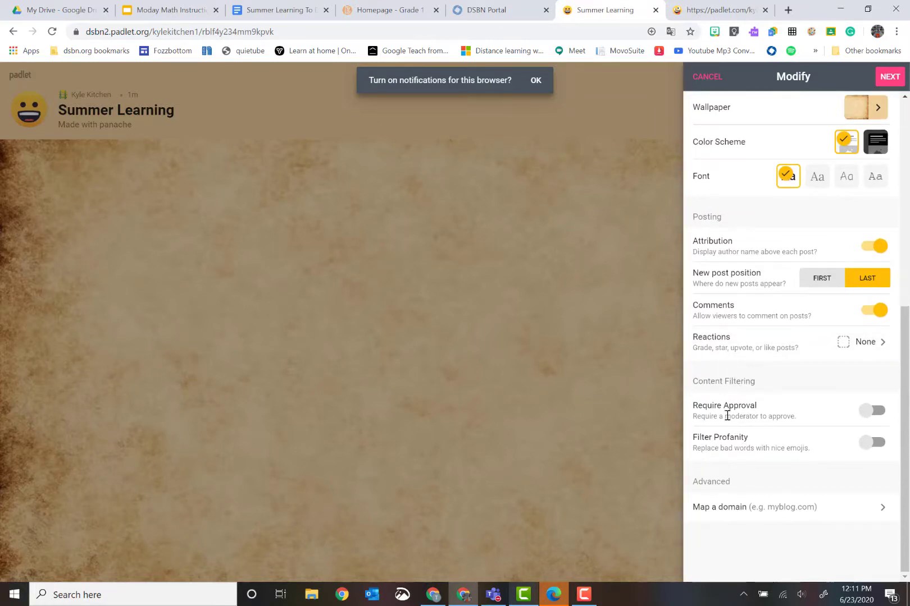
pyautogui.click(866, 413)
pyautogui.click(892, 79)
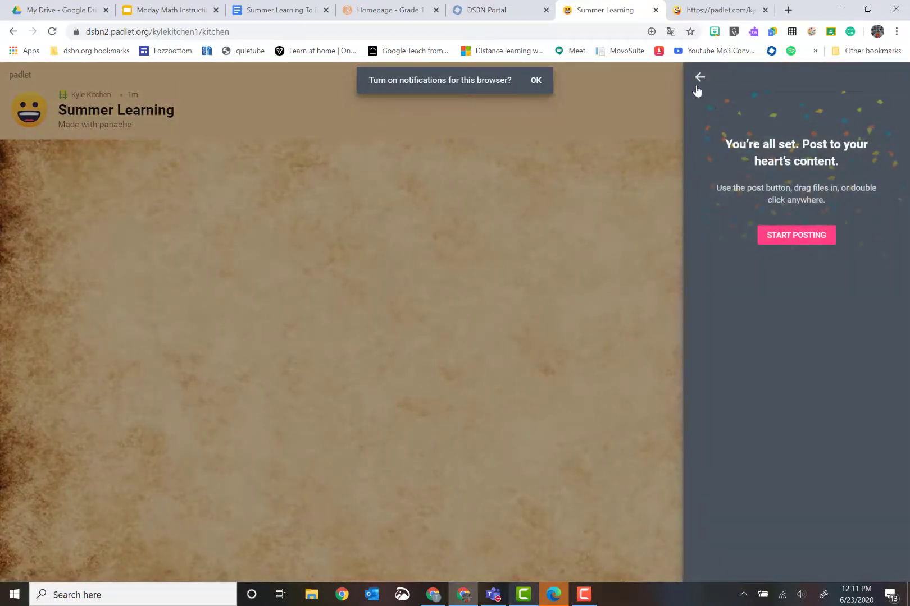
# Start posting and create the 'reading response' and 'fav book' columns on the shelf.
pyautogui.click(794, 236)
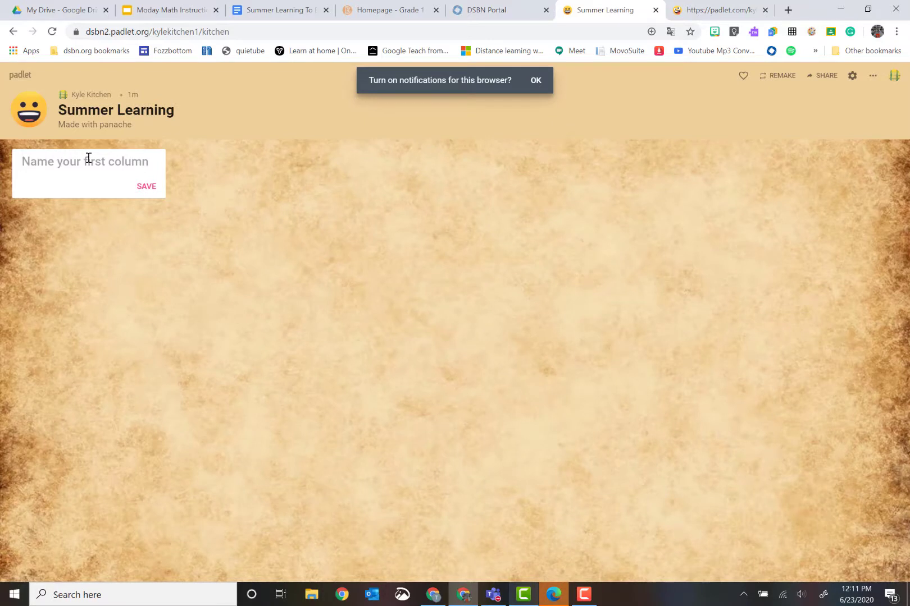
pyautogui.write('reading response')
pyautogui.press('Return')
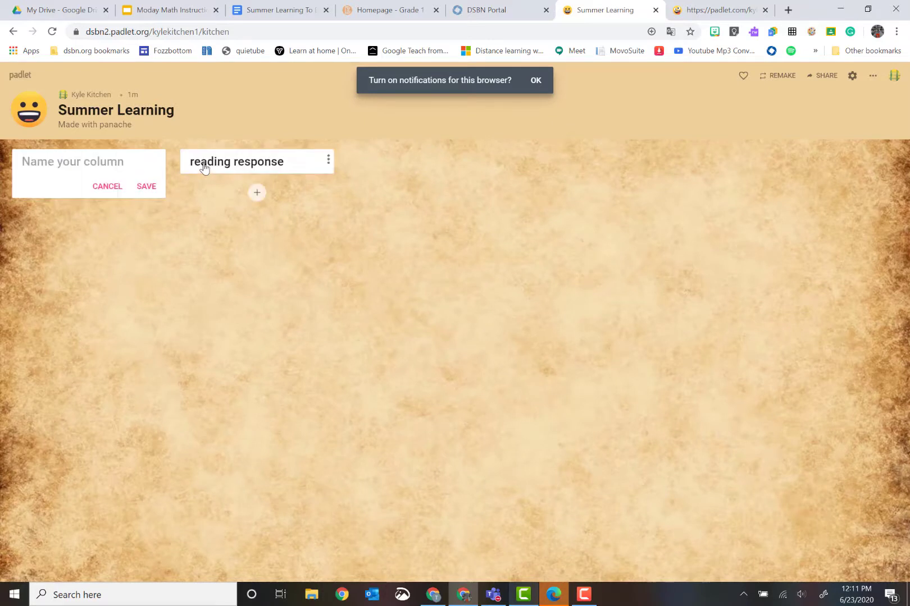
pyautogui.write('fav book')
pyautogui.press('Return')
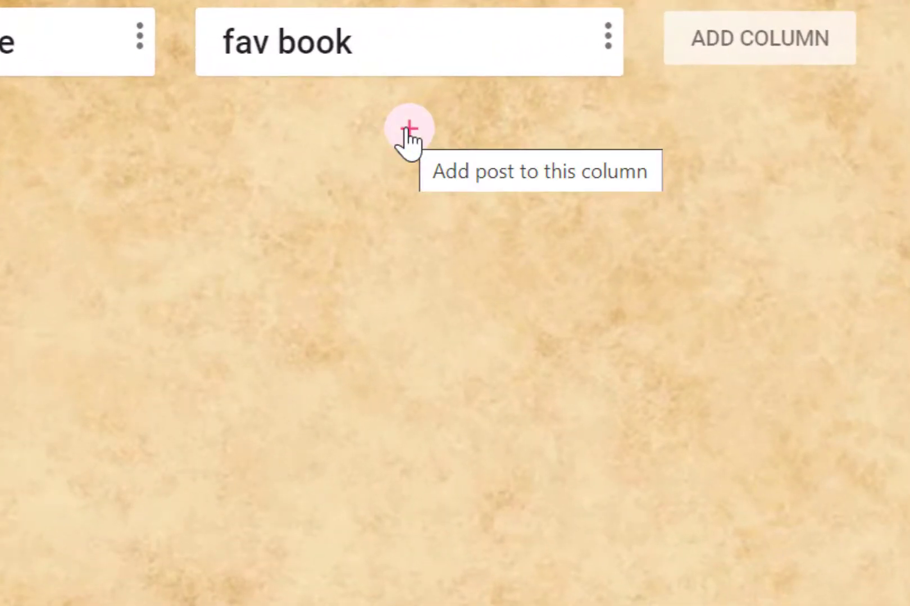
# Add a post titled 'LOTR' under fav book, with the author's first name as its body.
pyautogui.click(409, 132)
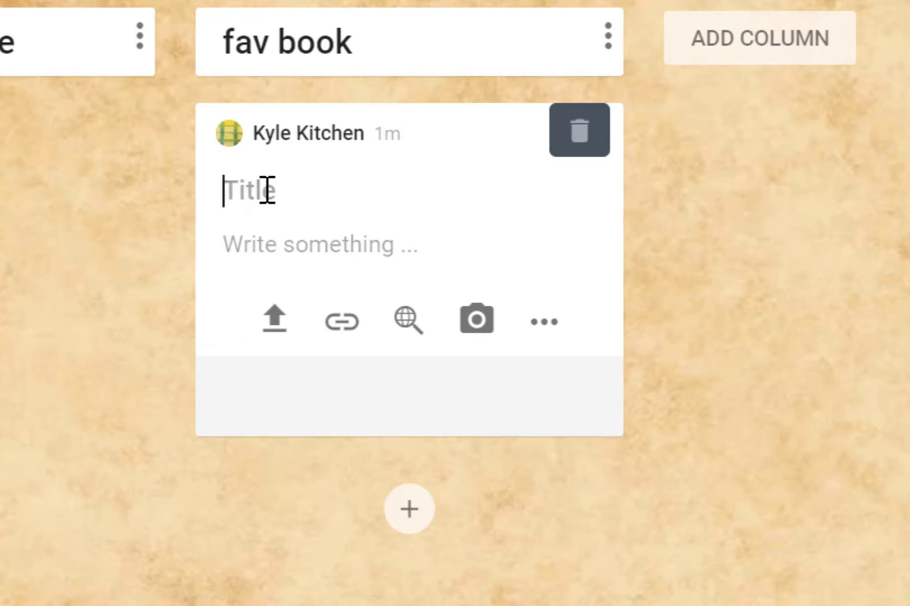
pyautogui.write('LOTR')
pyautogui.click(284, 241)
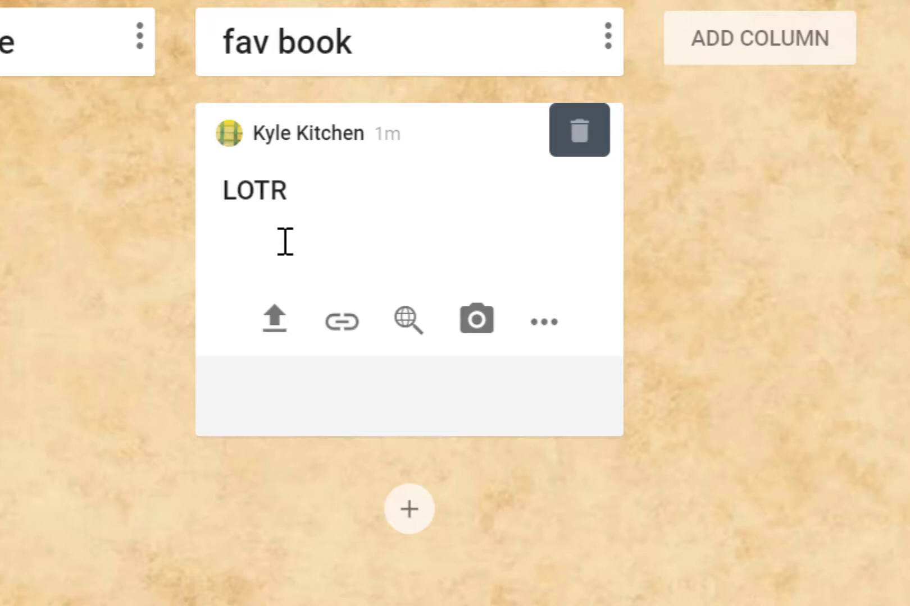
pyautogui.write('Kyle')
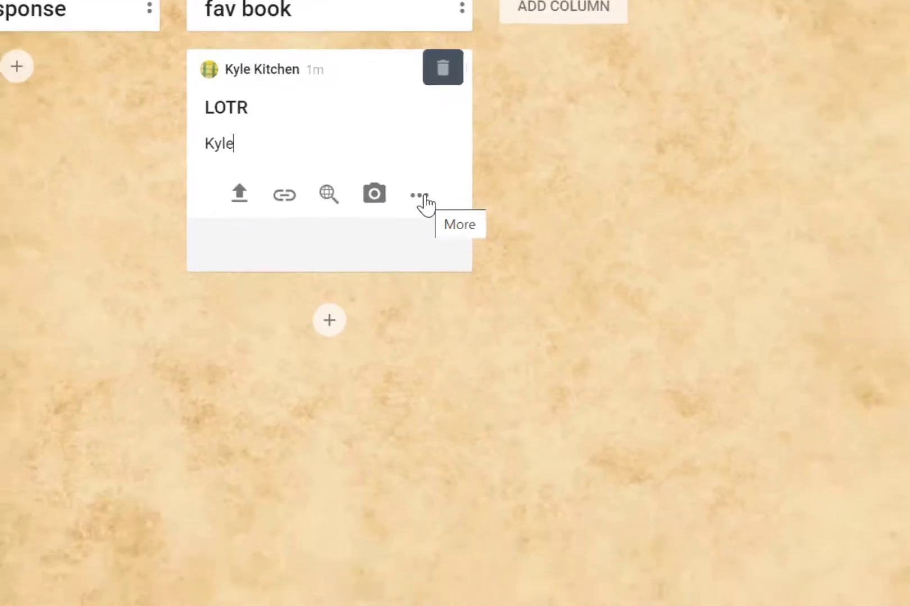
pyautogui.click(542, 321)
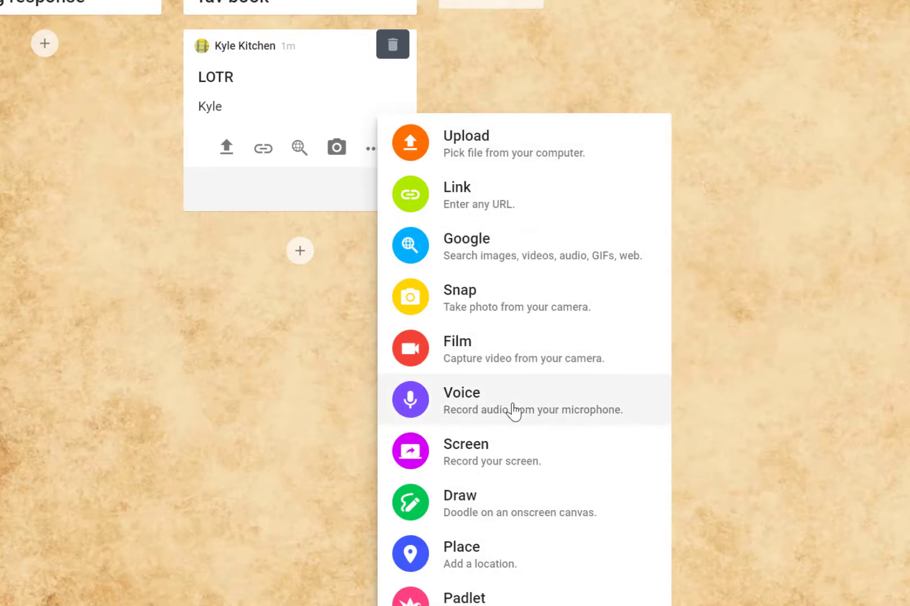
pyautogui.click(764, 90)
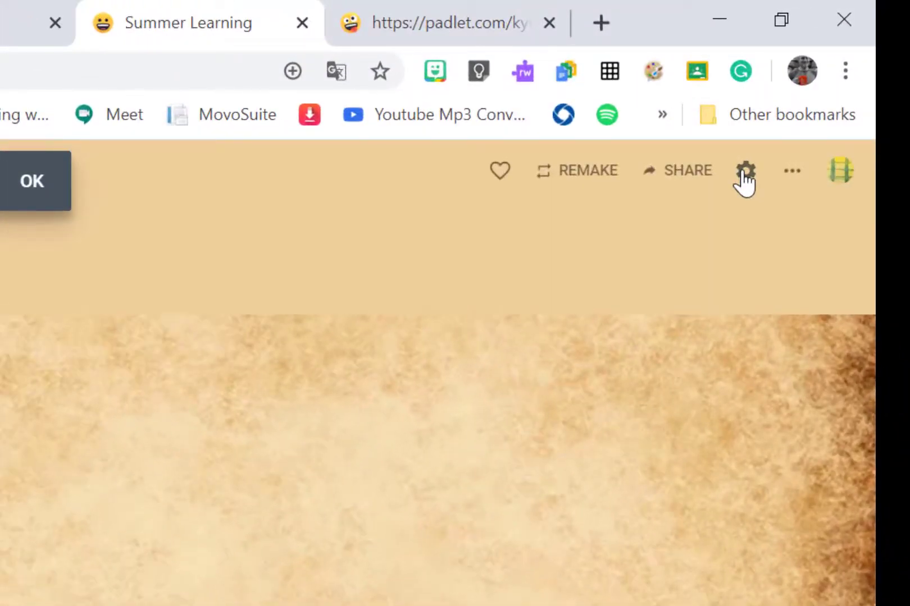
pyautogui.click(851, 77)
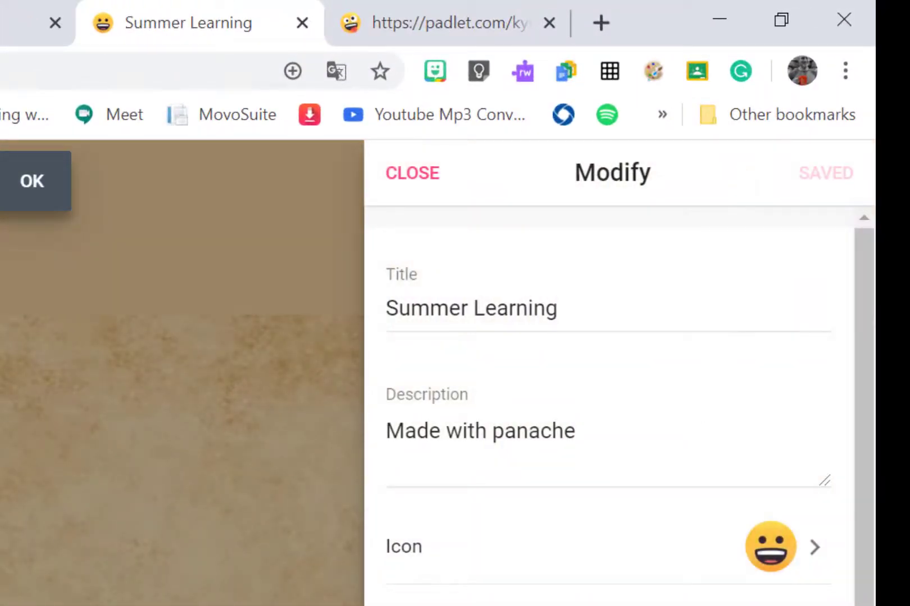
pyautogui.scroll(-1, 711, 356)
pyautogui.scroll(-6, 618, 393)
pyautogui.scroll(10, 618, 393)
pyautogui.click(433, 173)
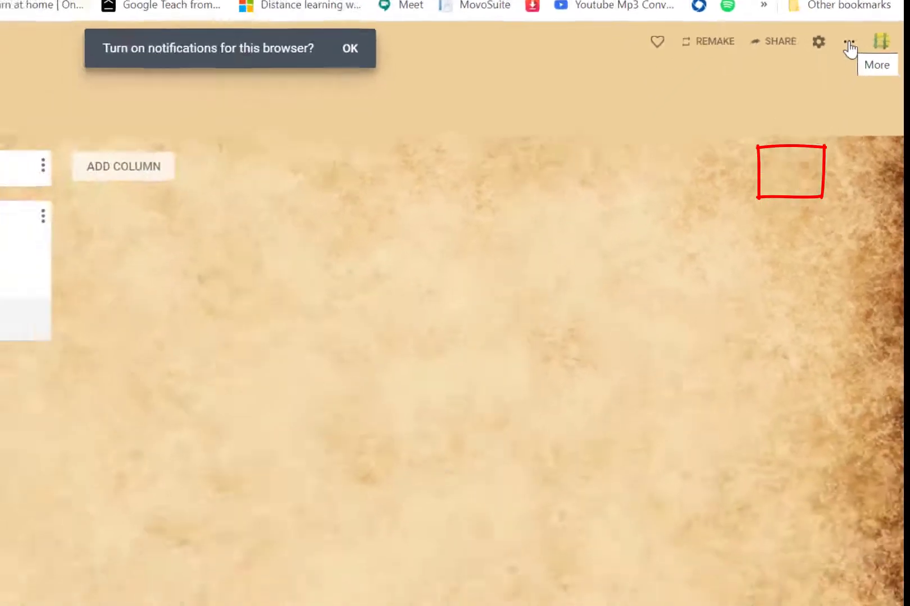
# Change the Summer Learning board's format from Shelf to Canvas.
pyautogui.click(849, 44)
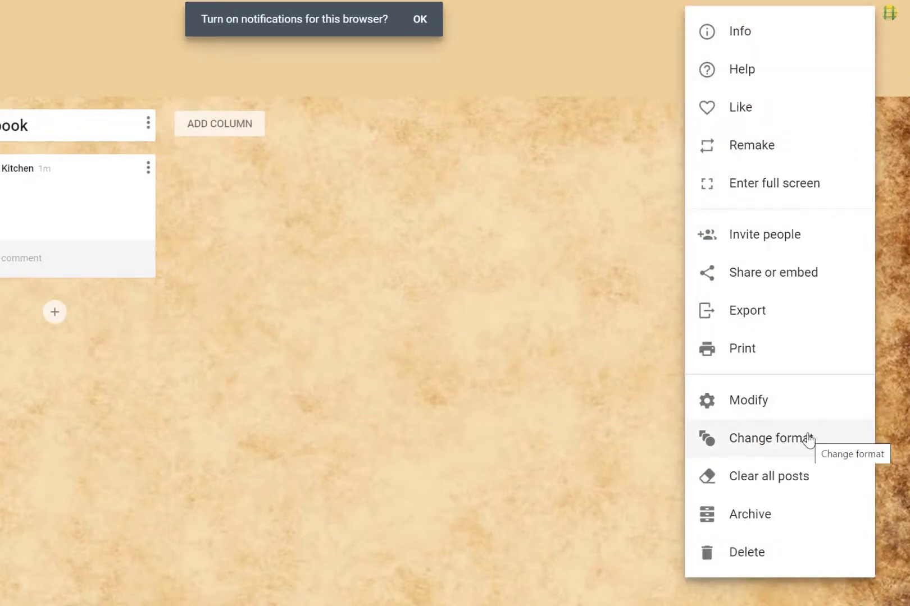
pyautogui.click(752, 438)
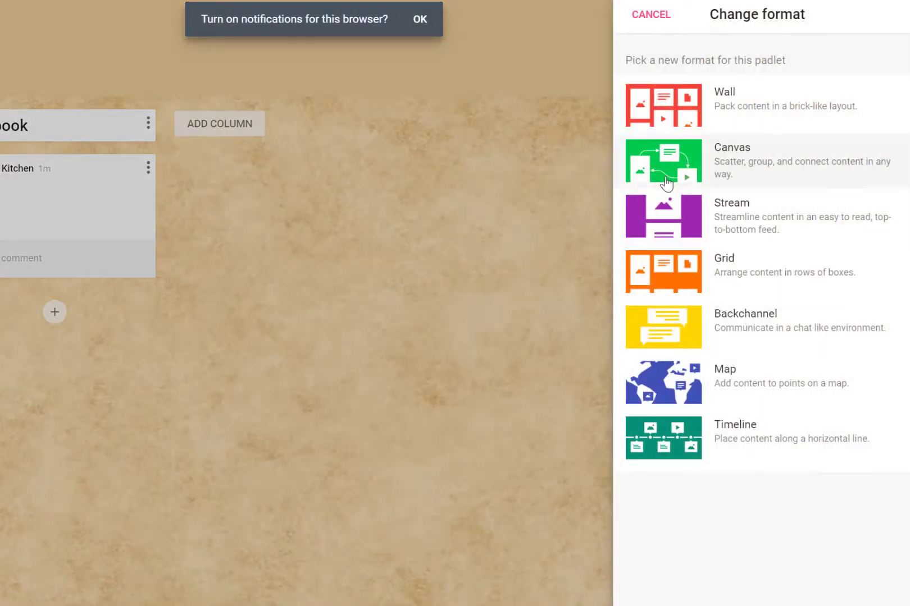
pyautogui.click(738, 110)
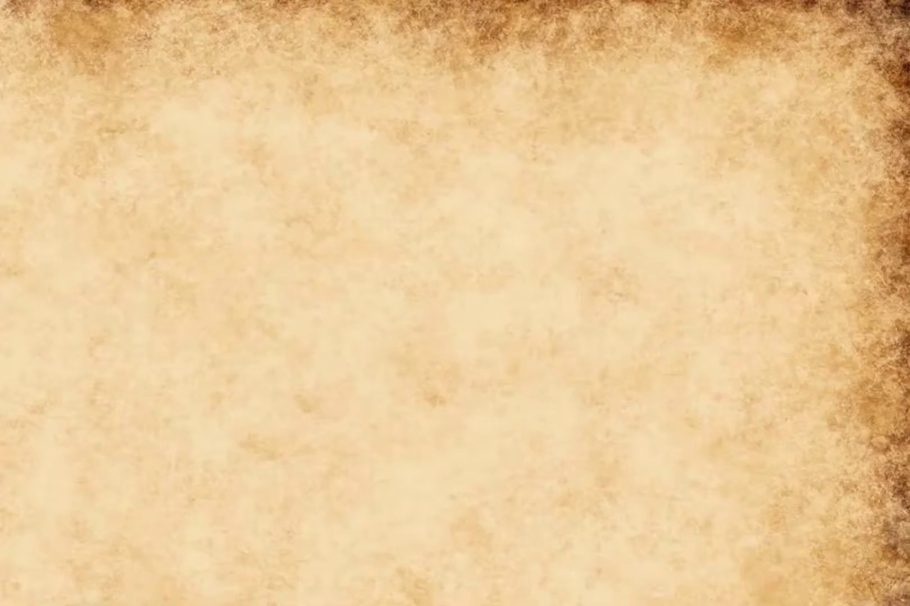
pyautogui.click(860, 12)
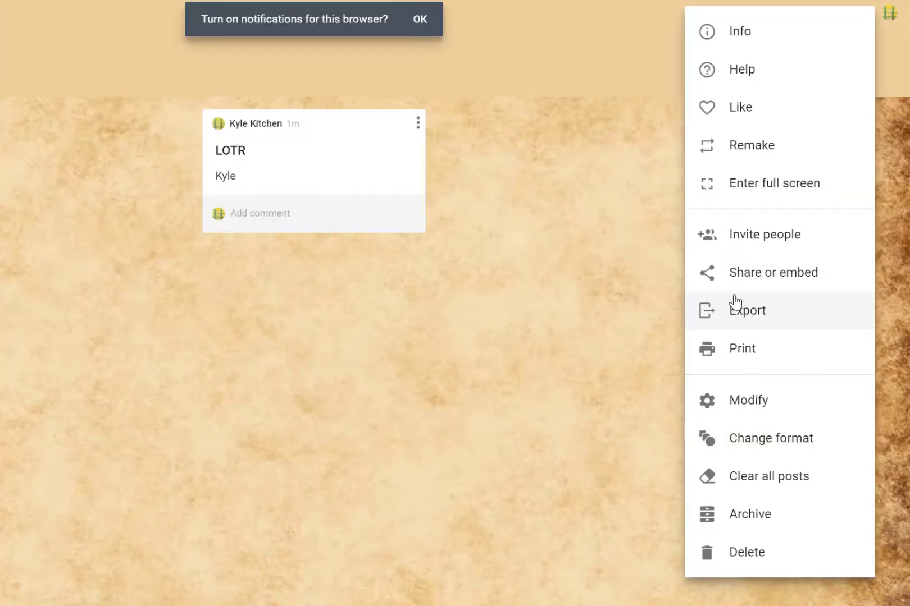
# From the Share panel, bring up the board's privacy choices: Private, Password, Secret and Org wide.
pyautogui.click(790, 279)
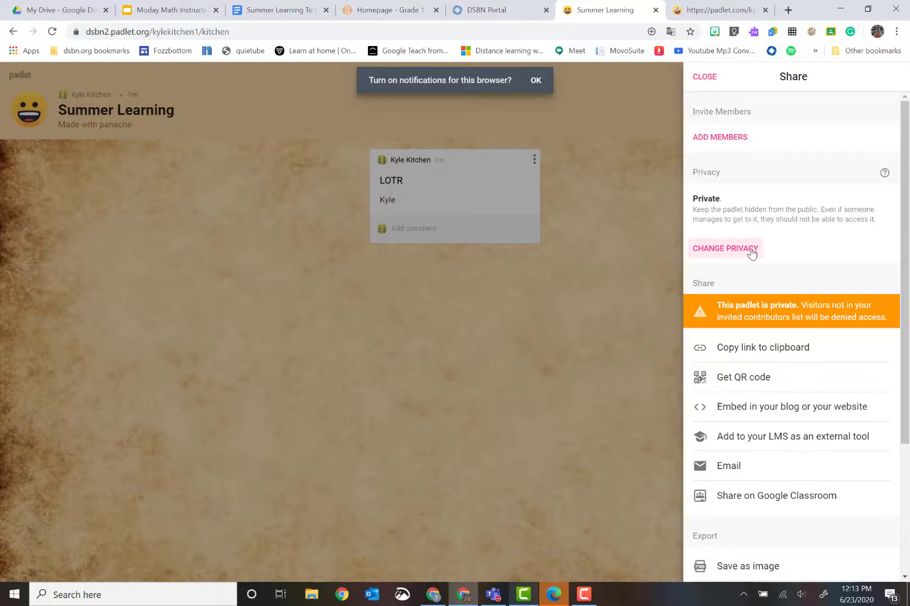
pyautogui.click(751, 251)
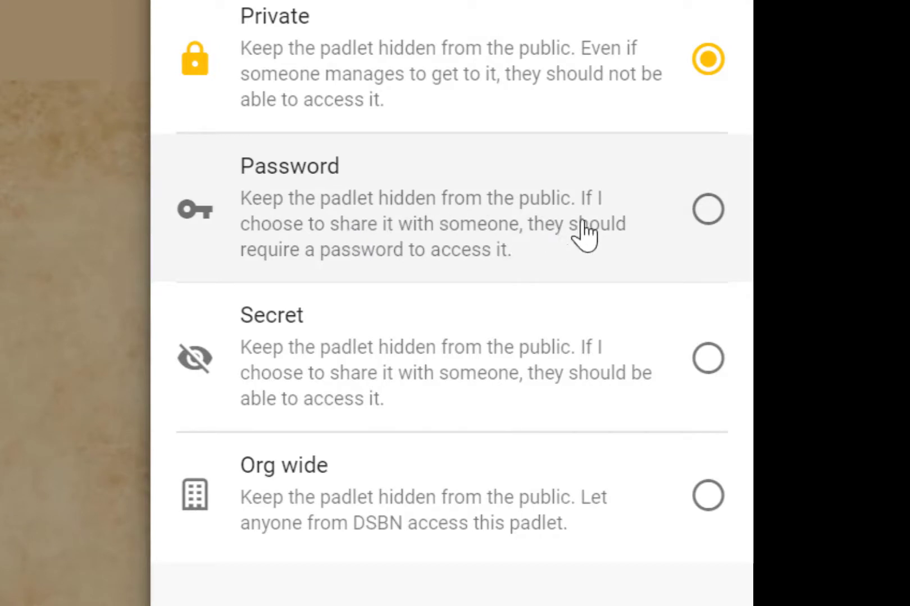
# Set board privacy to Password with a board password and Can write visitor permission, then save.
pyautogui.click(711, 214)
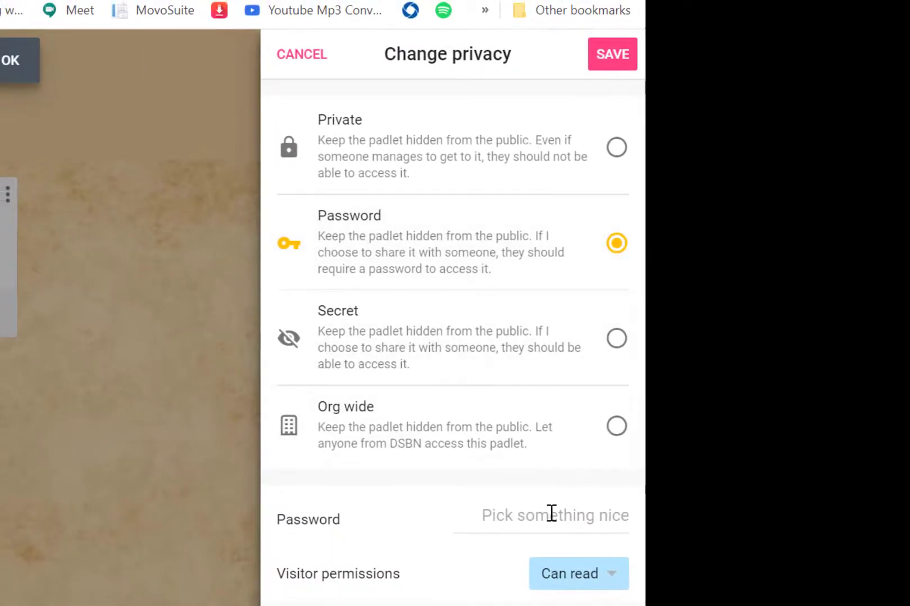
pyautogui.click(551, 514)
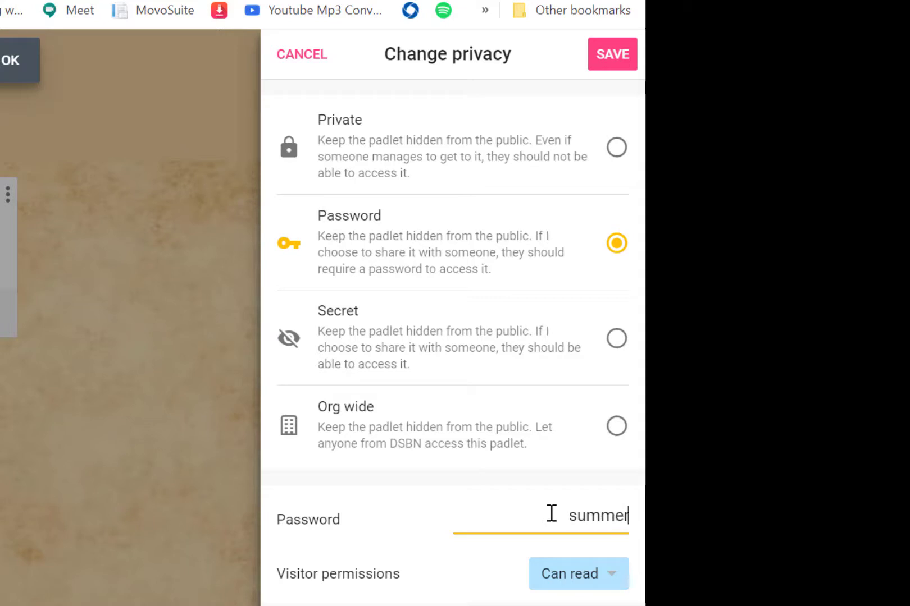
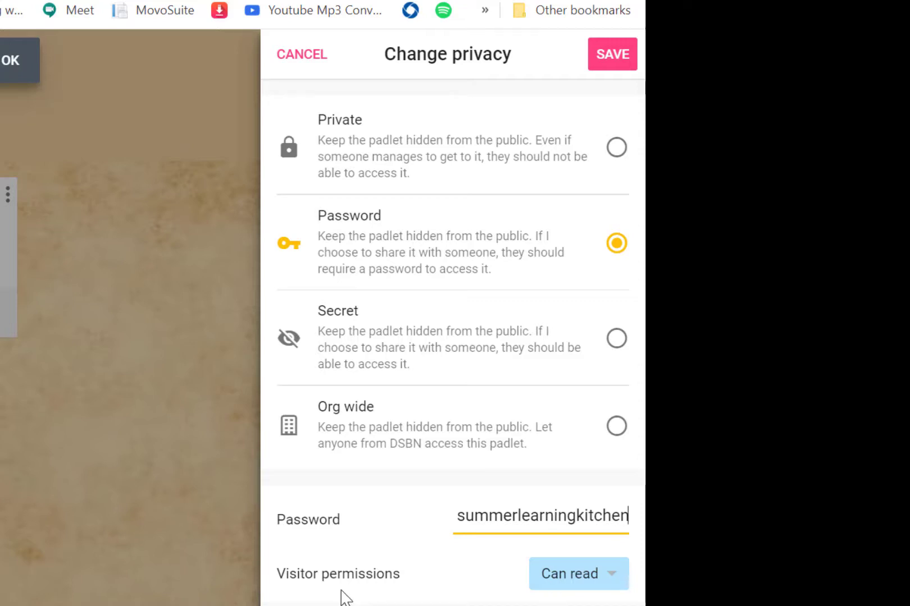
pyautogui.click(614, 594)
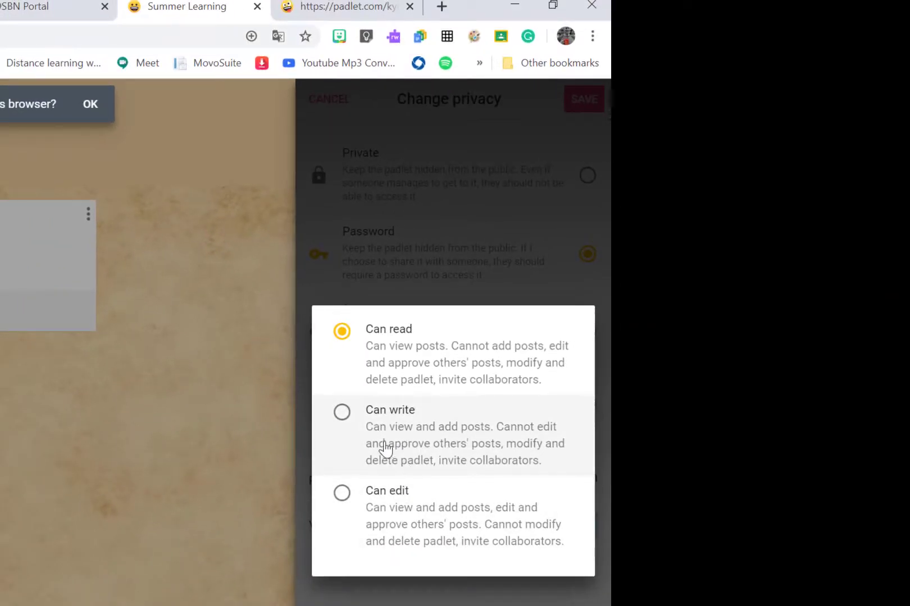
pyautogui.click(389, 442)
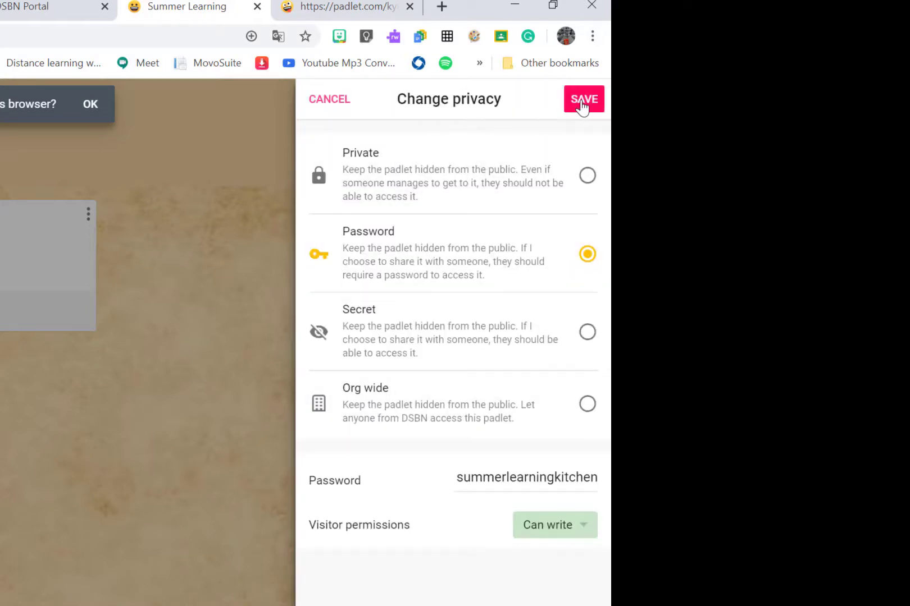
pyautogui.click(583, 107)
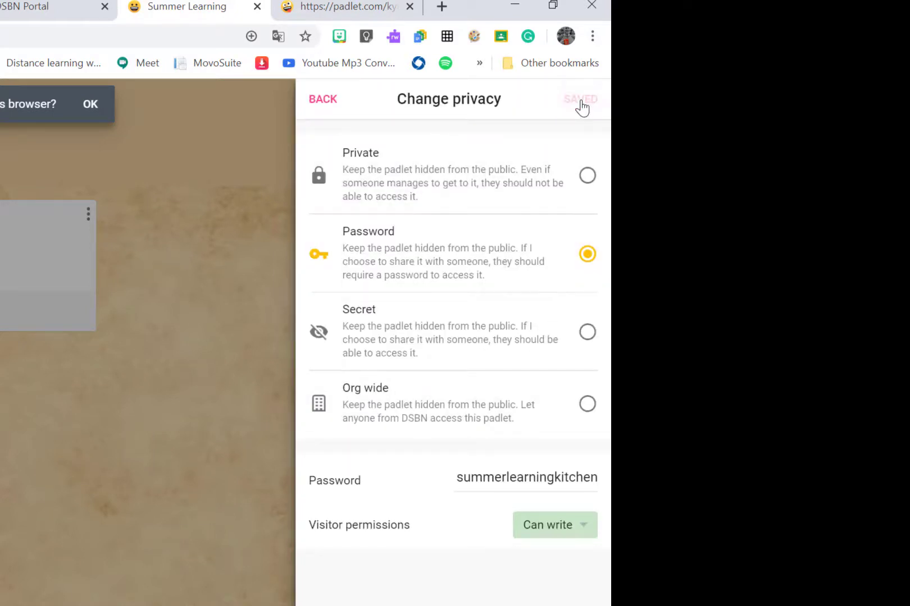